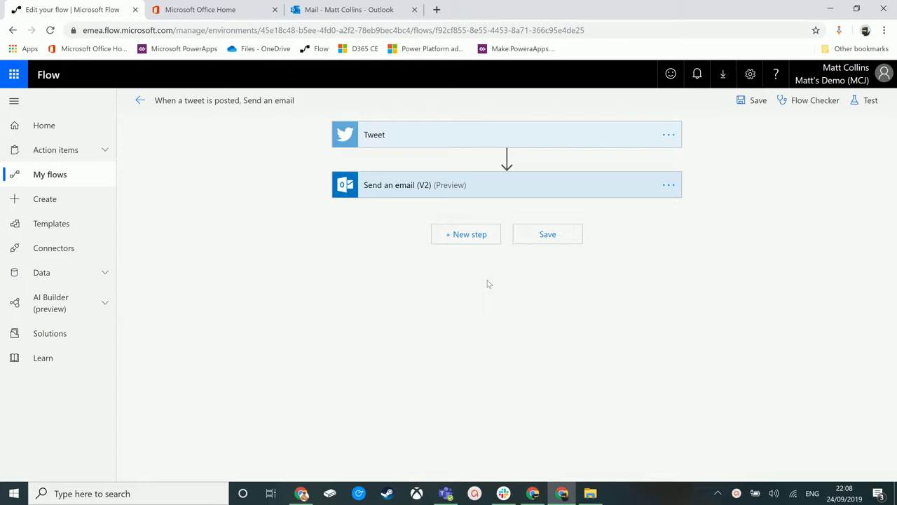
Add a Condition control as a new step after the Send an email (V2) action
click(514, 194)
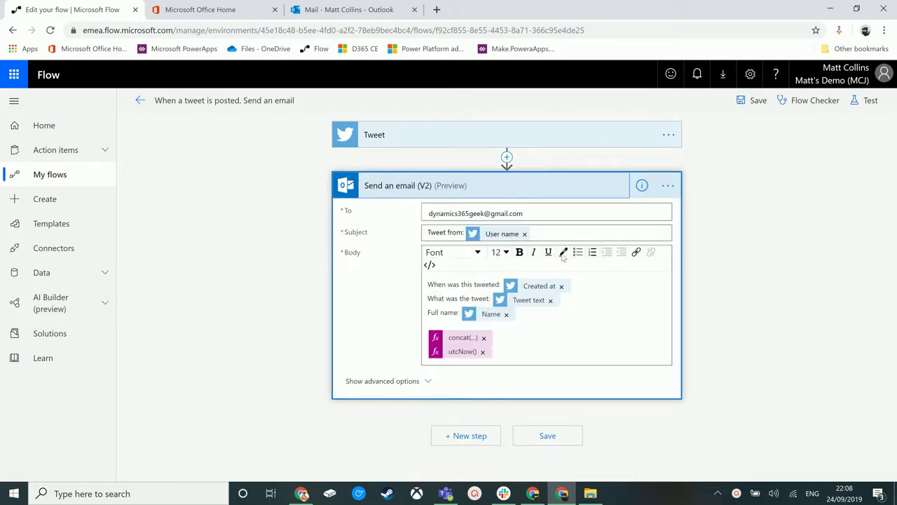
click(465, 436)
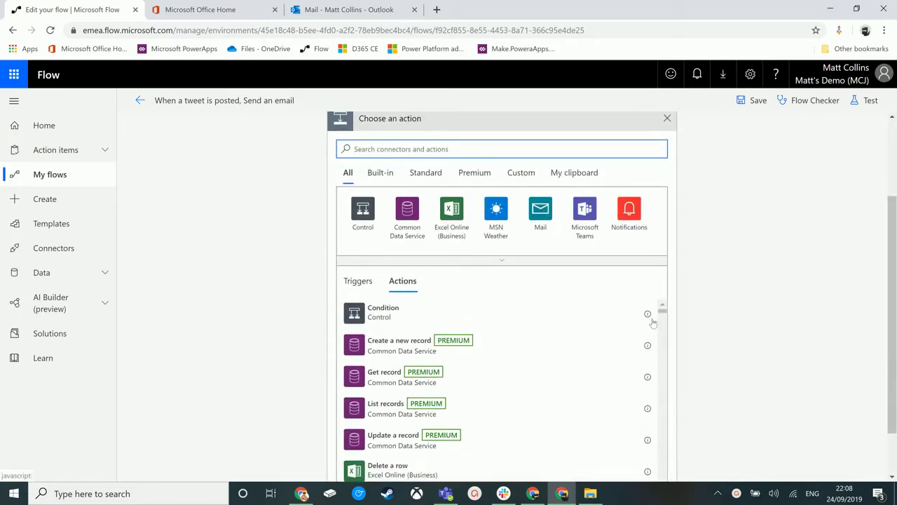
click(367, 218)
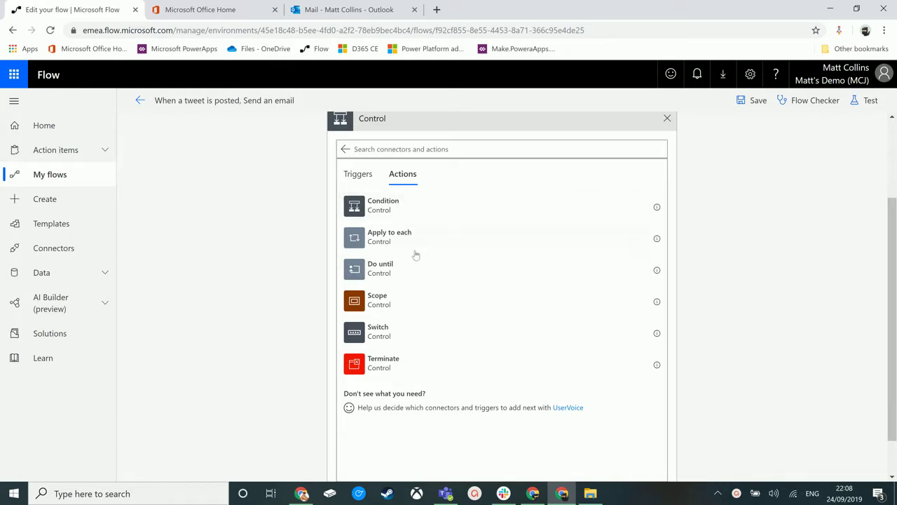
click(394, 211)
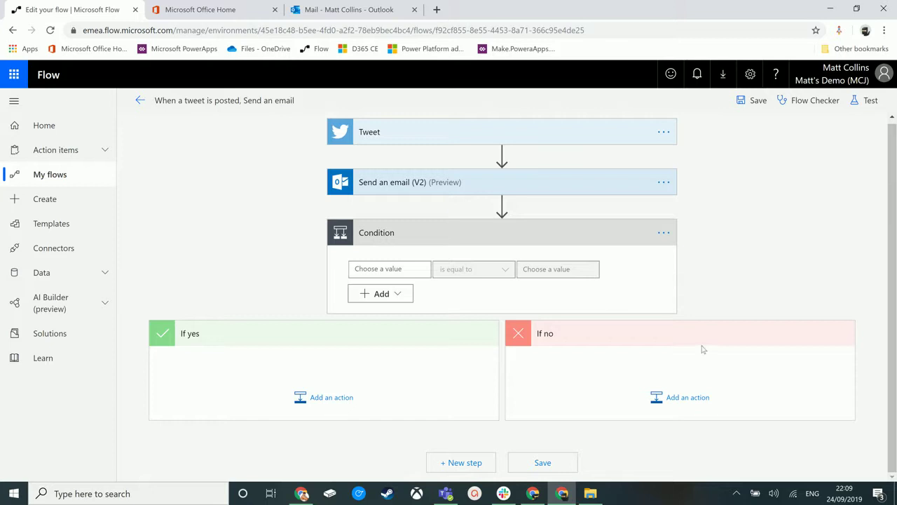
click(311, 401)
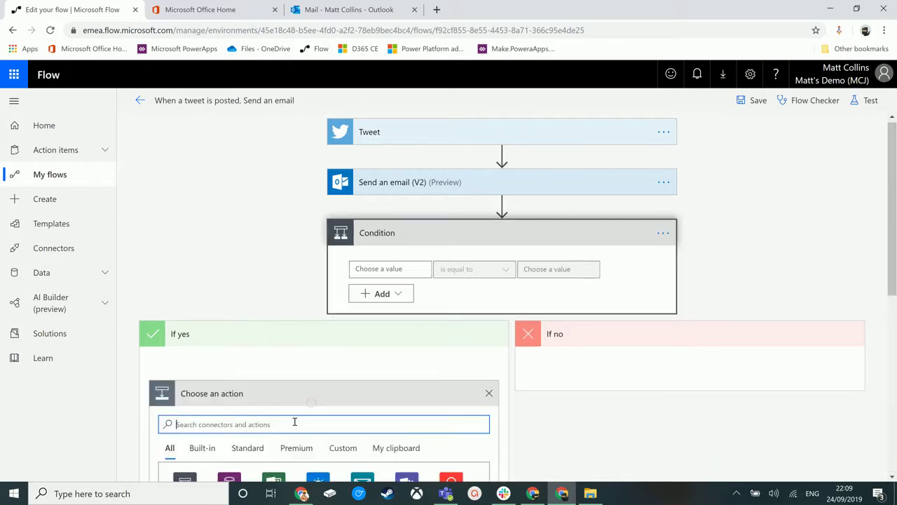
scroll(294, 421, down, 1)
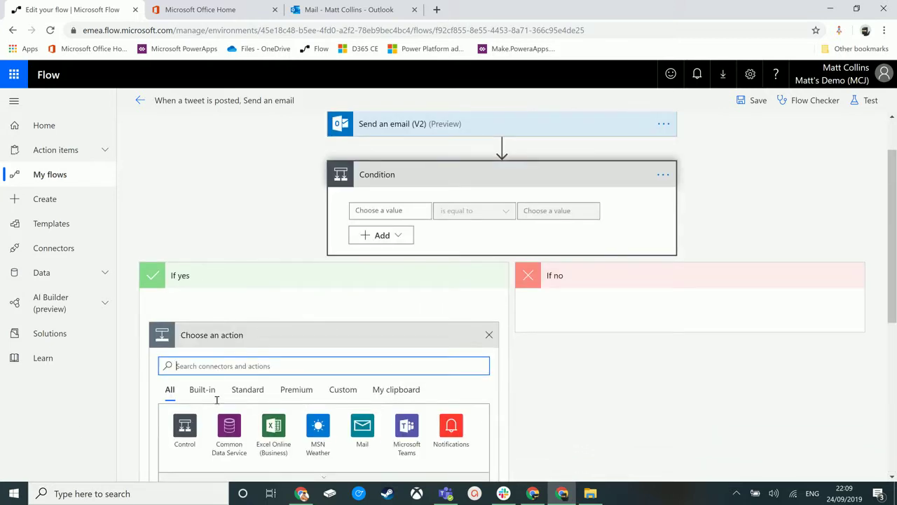
click(489, 336)
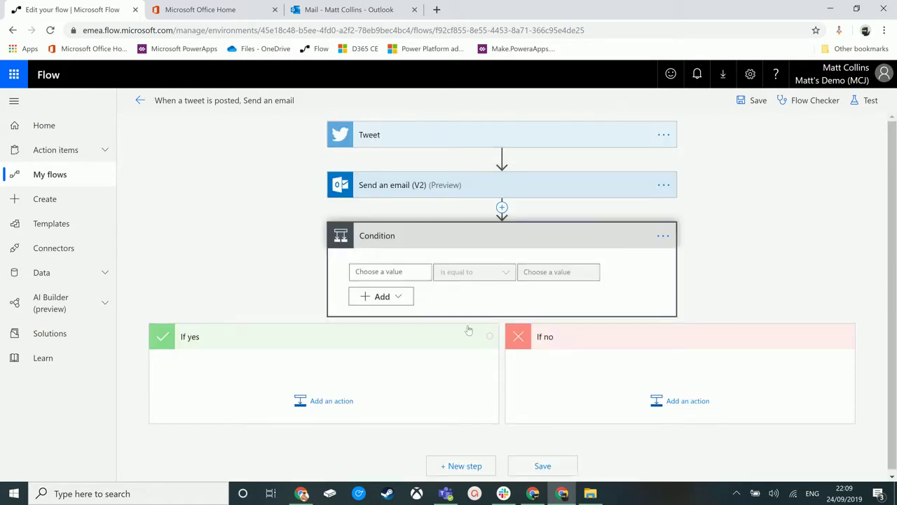
Set the condition's first value to the tweet's Name dynamic content
click(374, 272)
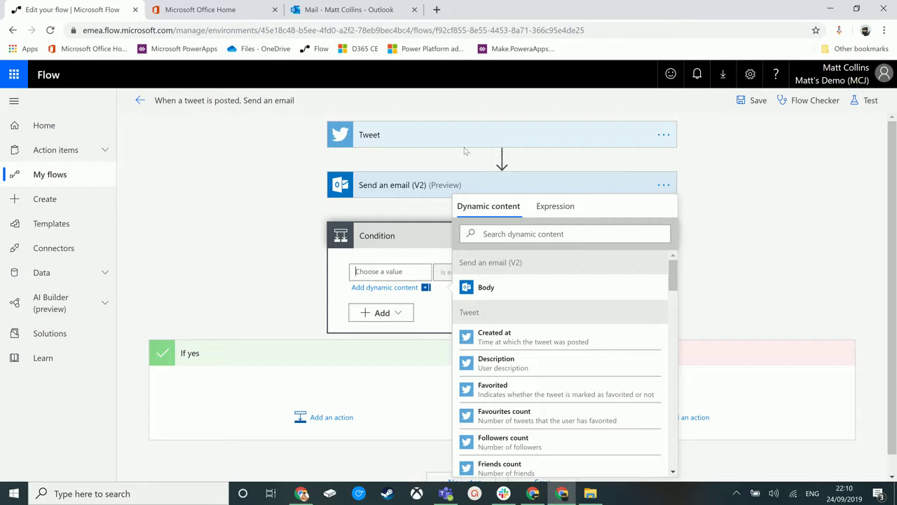
scroll(631, 391, down, 3)
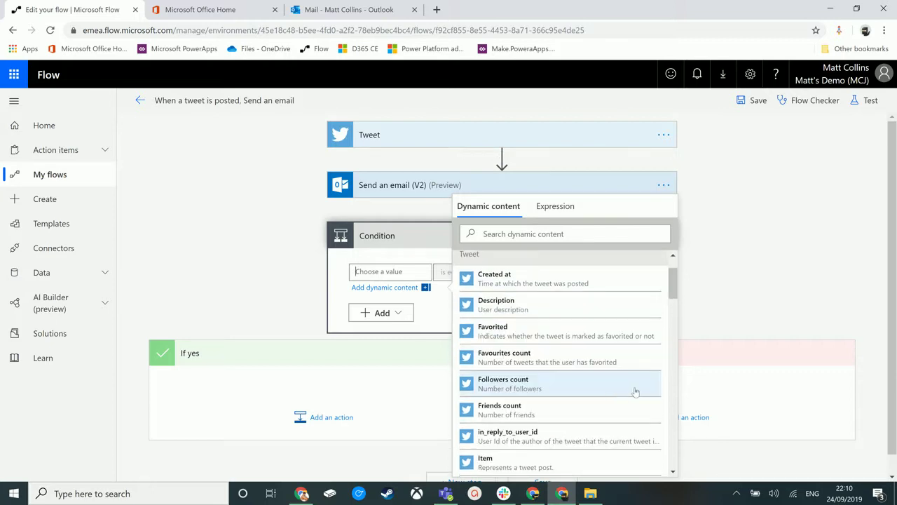
scroll(636, 392, down, 1)
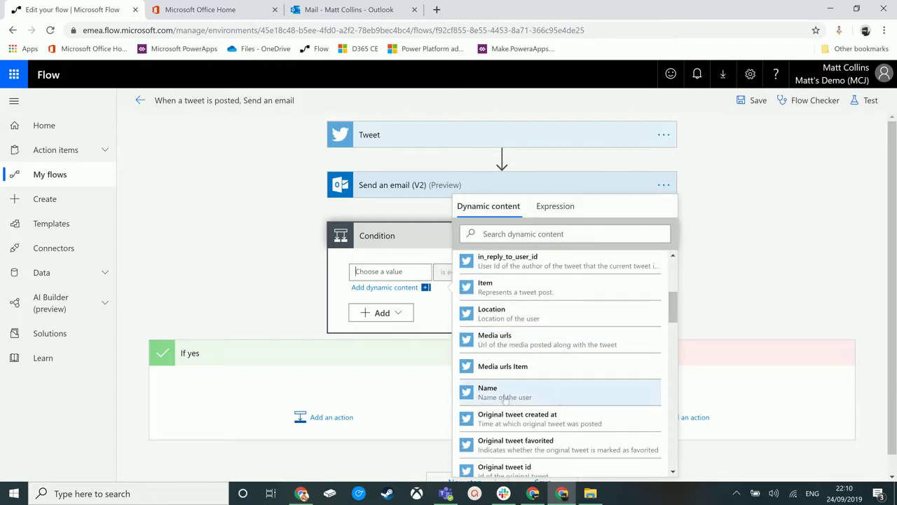
click(566, 396)
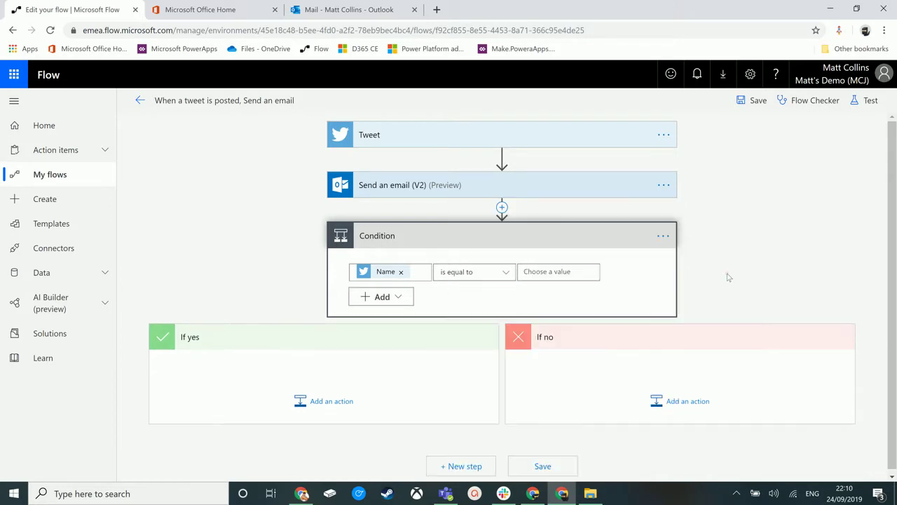
click(729, 277)
click(508, 275)
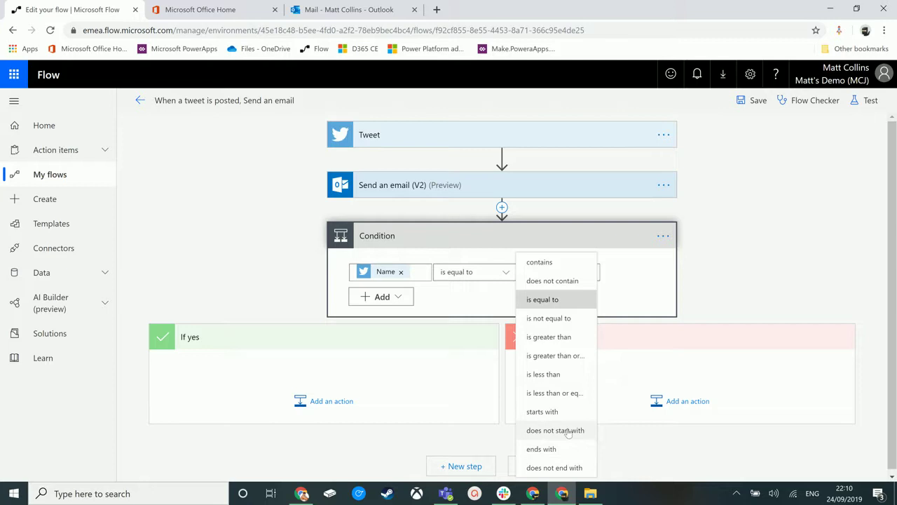
click(419, 272)
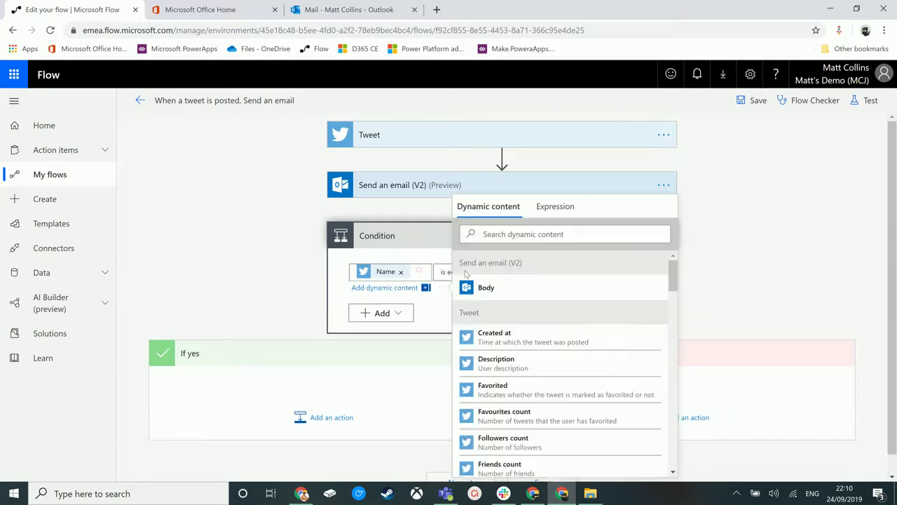
click(726, 264)
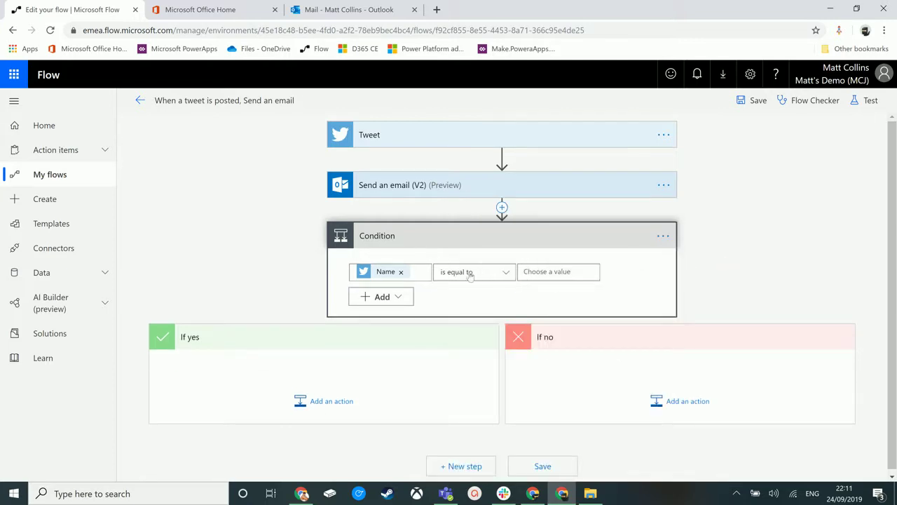
Set the condition's comparison value to the tweet's Name dynamic content
click(553, 273)
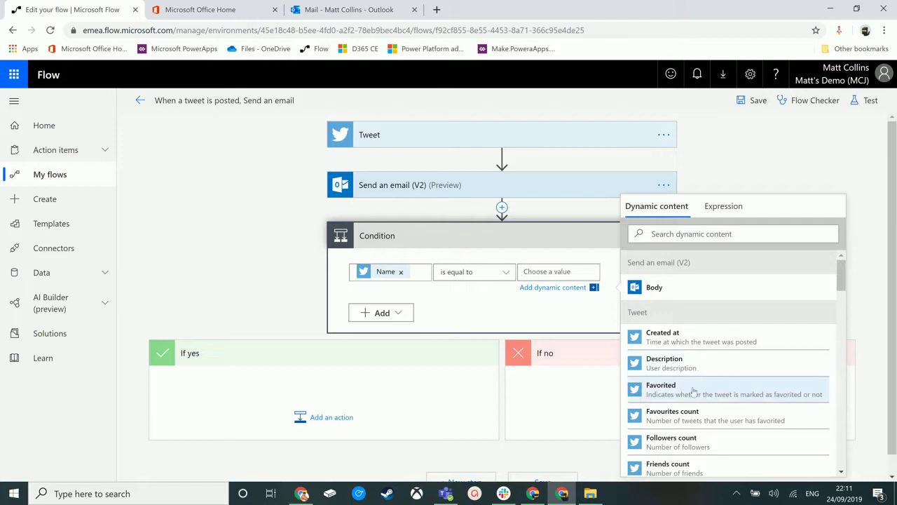
scroll(750, 376, down, 1)
scroll(747, 372, down, 1)
scroll(683, 348, down, 1)
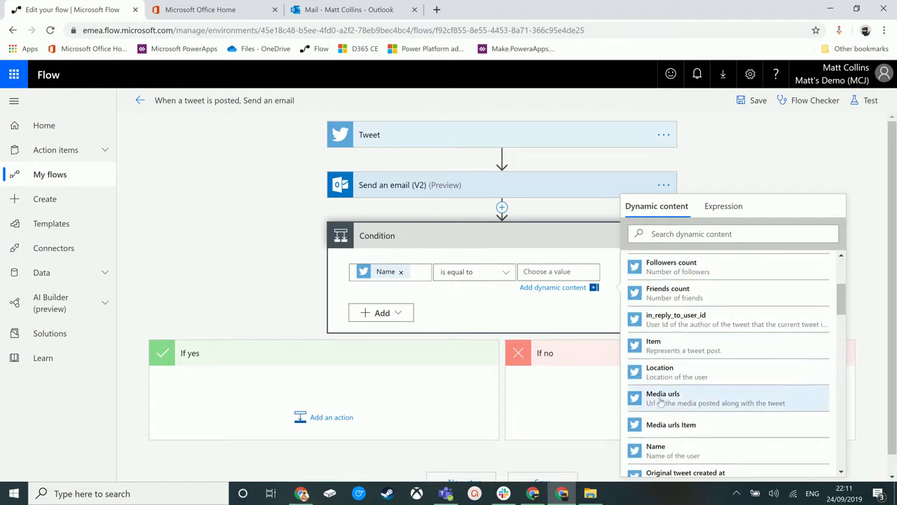
click(692, 448)
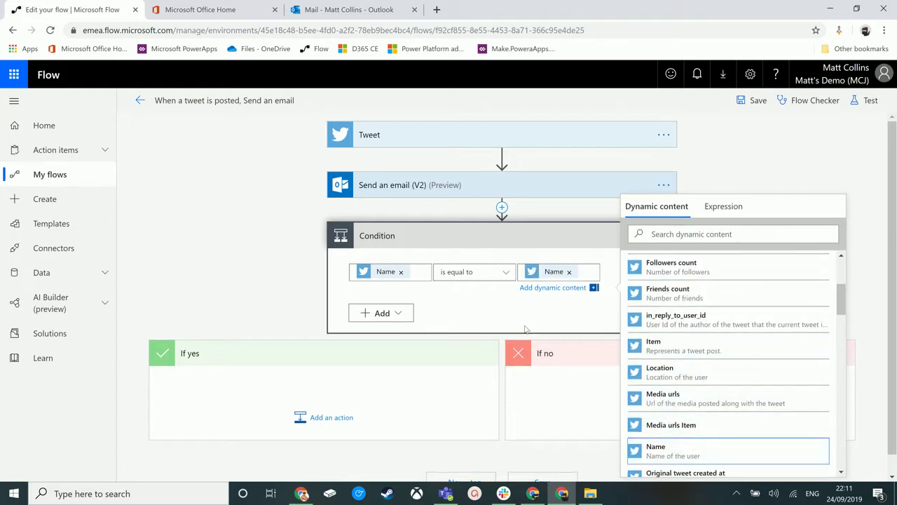
click(461, 261)
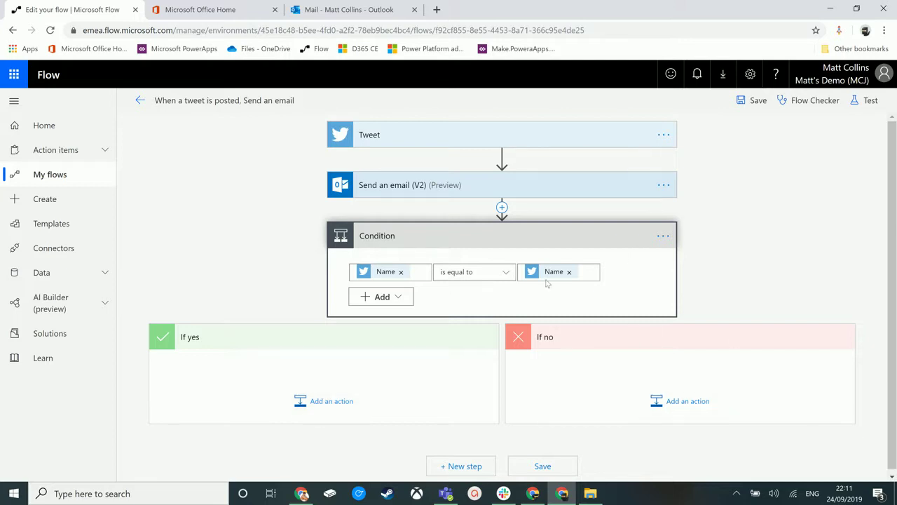
Replace the Name token in the condition's comparison value with the text "ahosdasj"
click(570, 272)
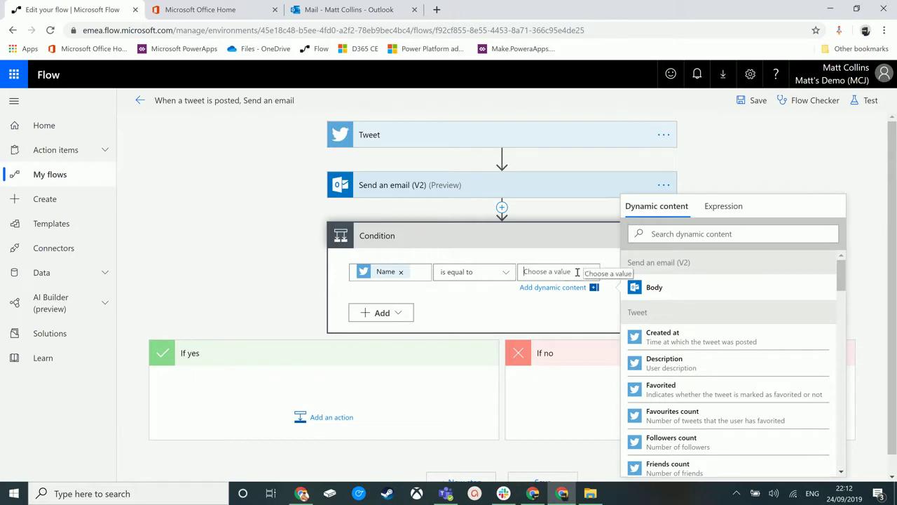
text(ahosdasj)
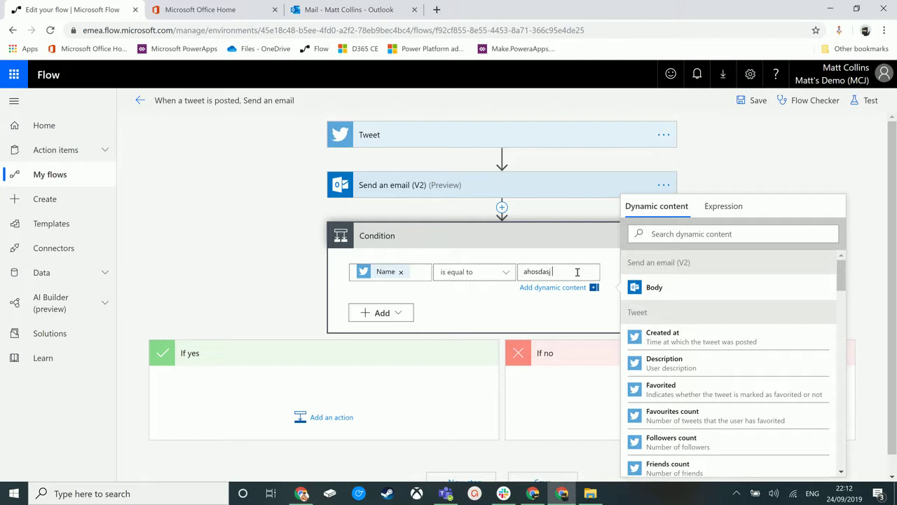
click(588, 242)
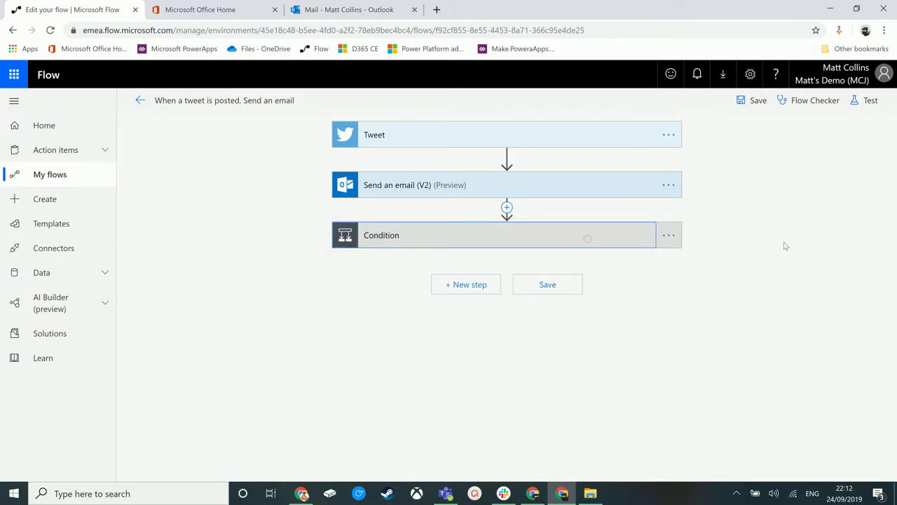
Add a second row to the condition with the tweet's Followers count as its first value
click(472, 240)
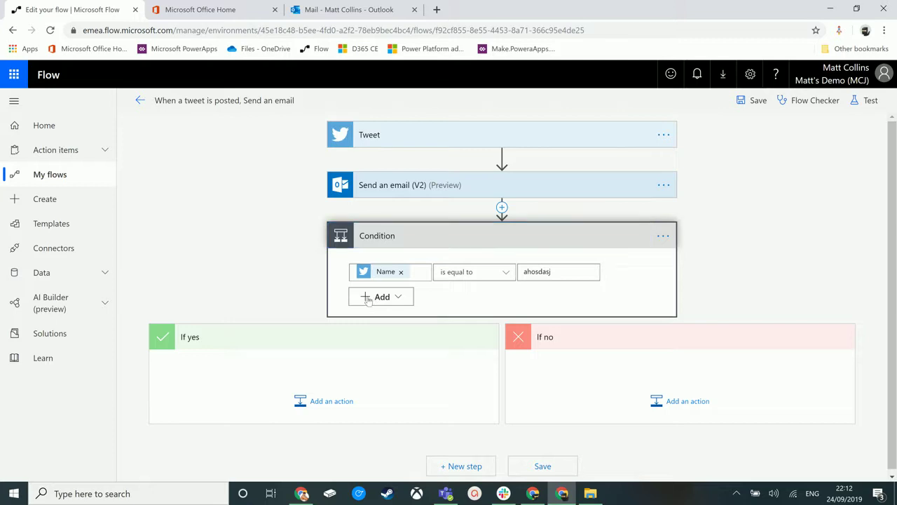
click(366, 298)
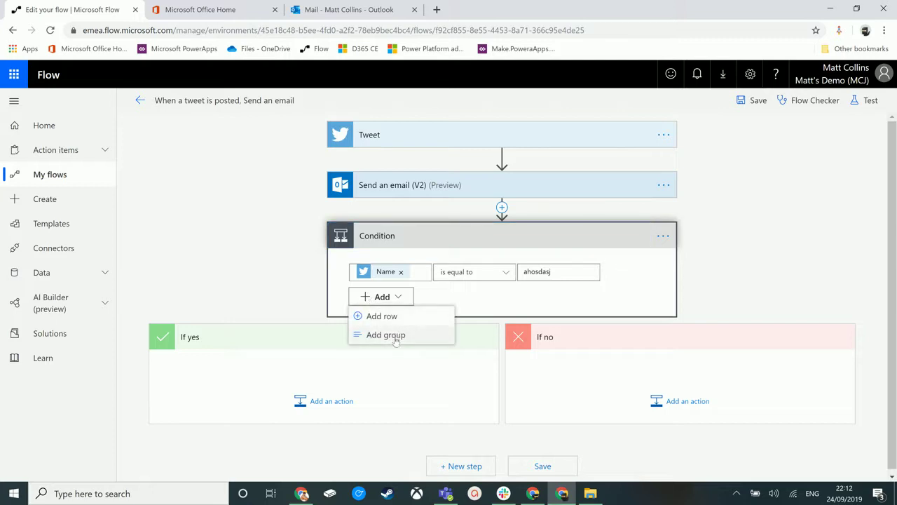
click(394, 316)
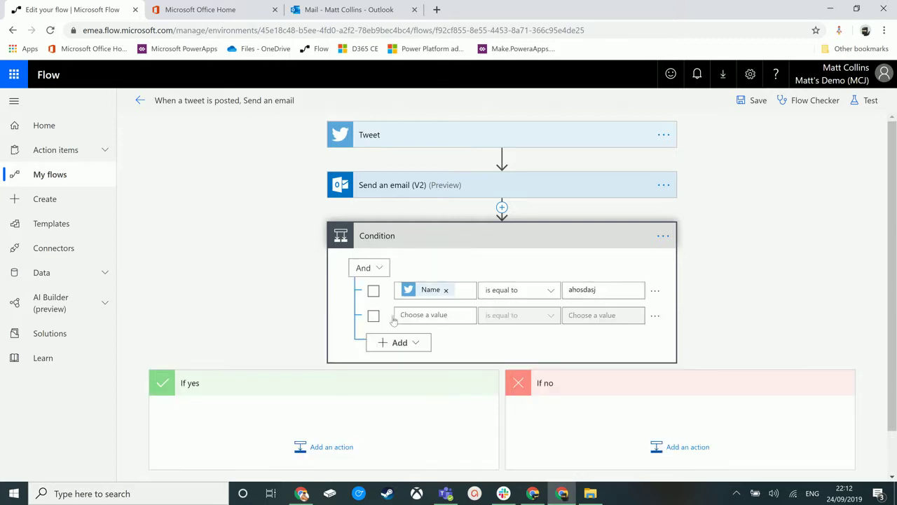
click(453, 316)
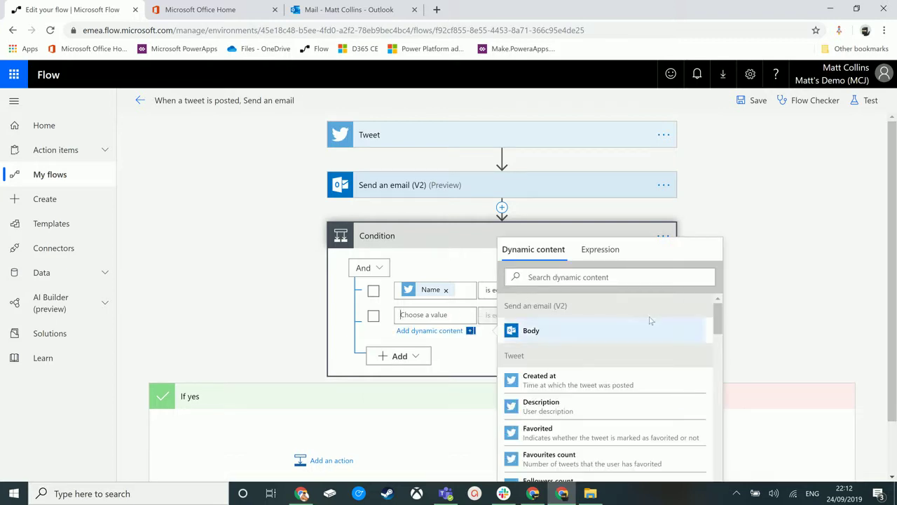
scroll(586, 360, down, 3)
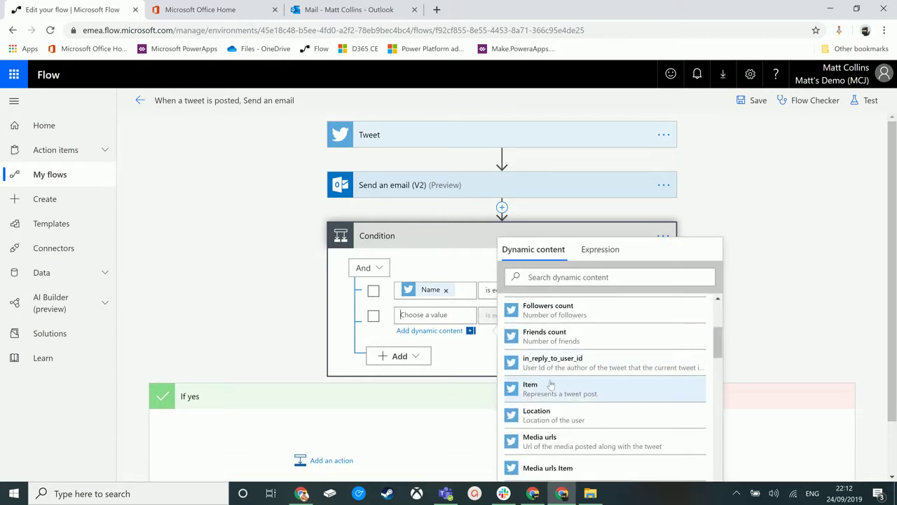
click(554, 361)
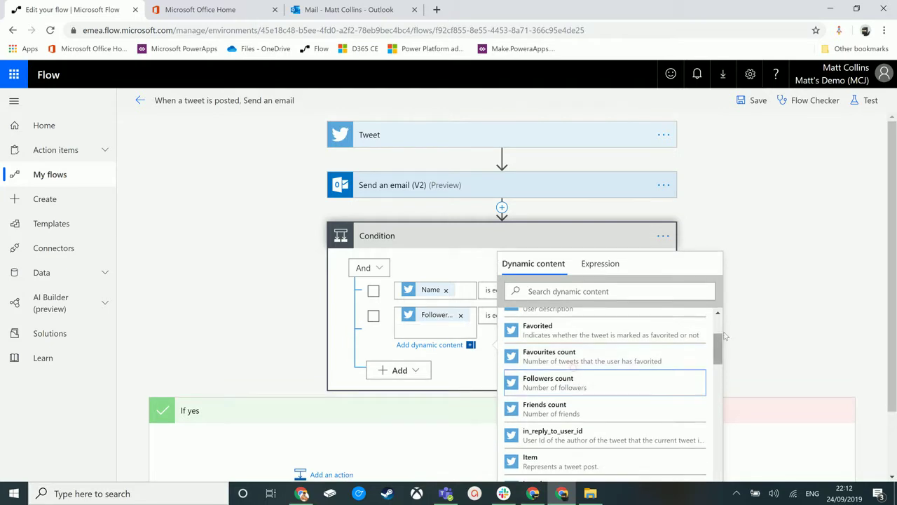
click(788, 312)
click(551, 316)
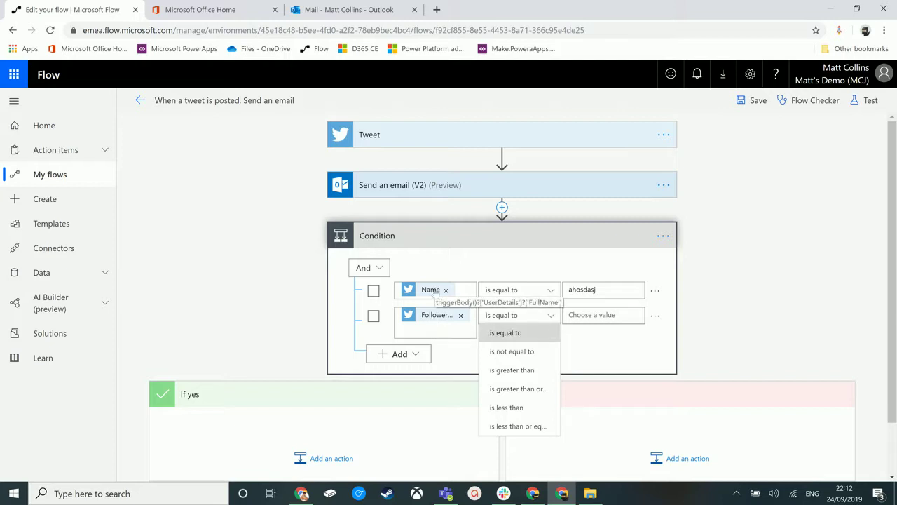
click(553, 291)
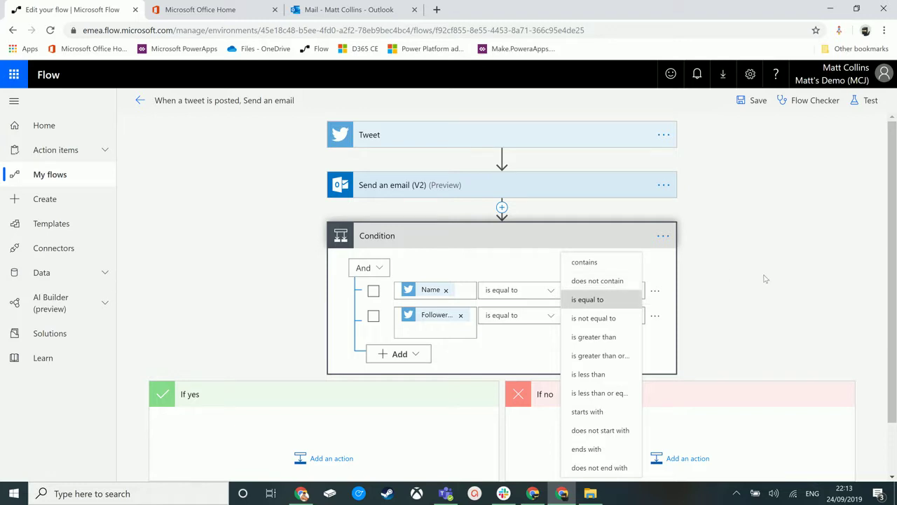
click(589, 299)
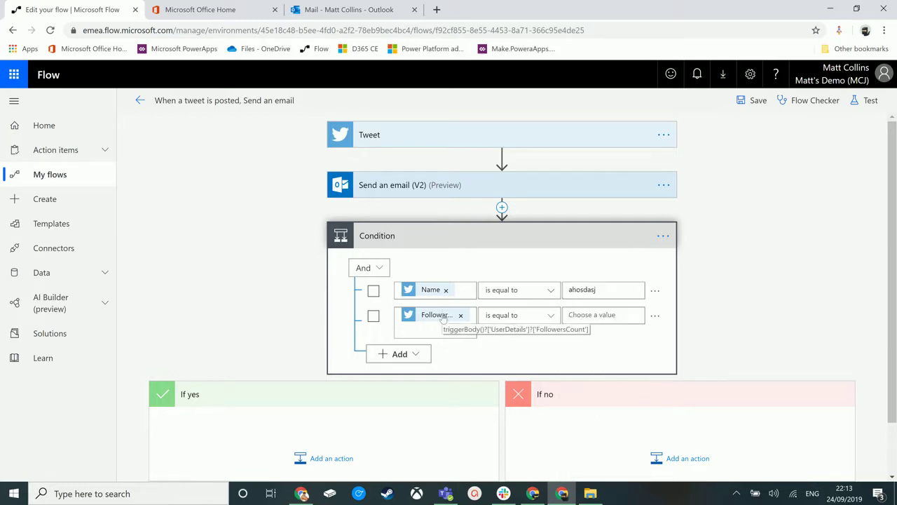
click(542, 319)
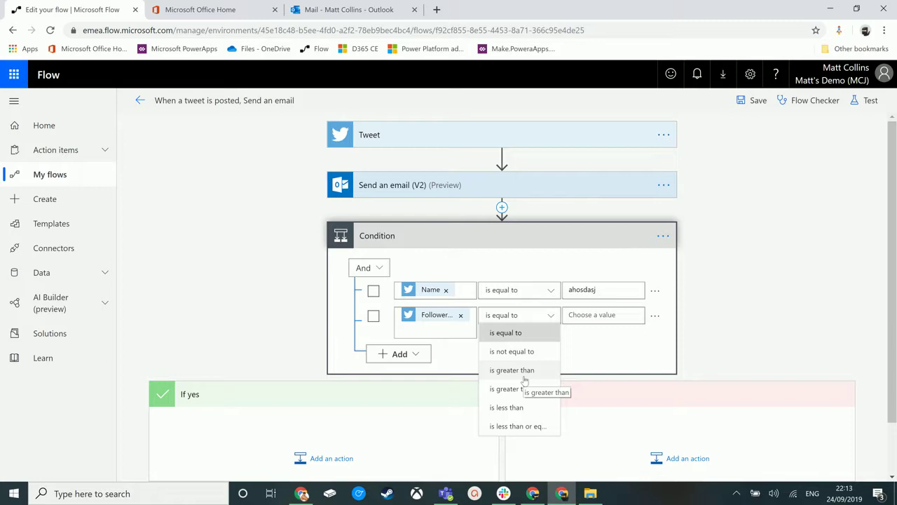
Set the second condition row's comparison value to the tweet's Followers count dynamic content
click(606, 315)
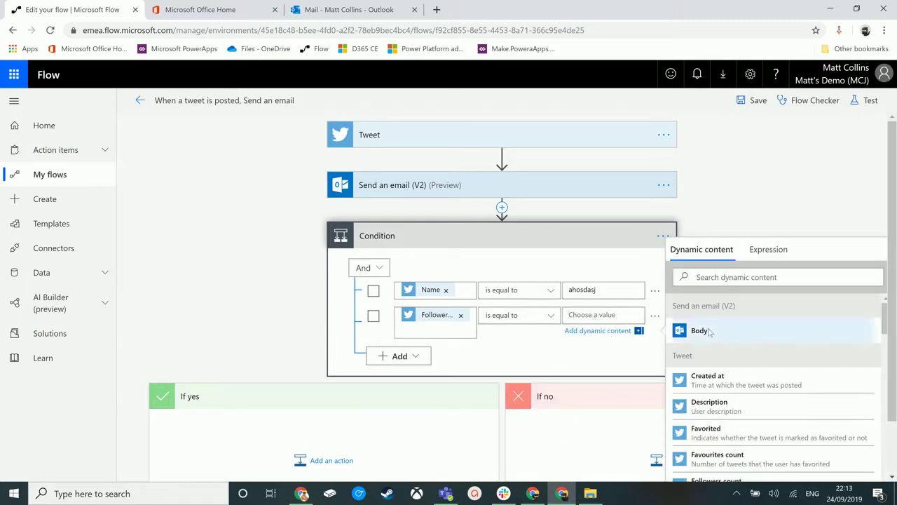
scroll(759, 400, down, 1)
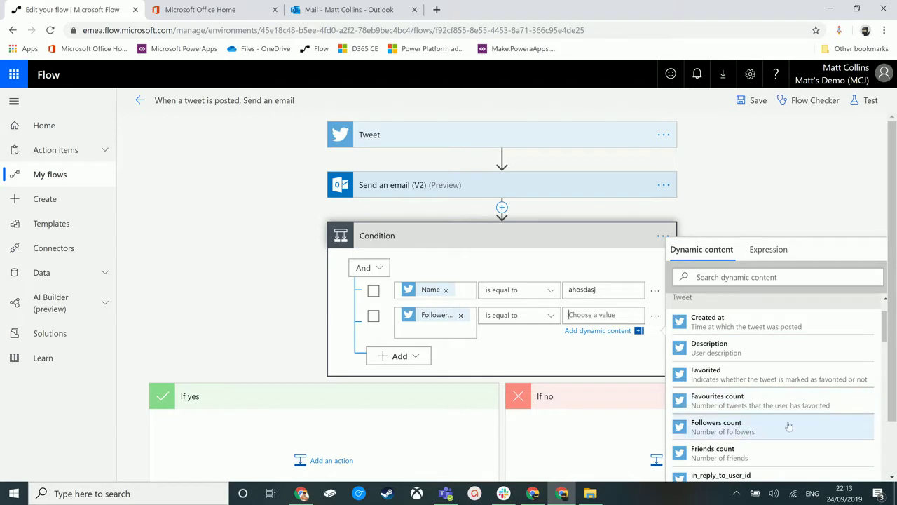
click(746, 436)
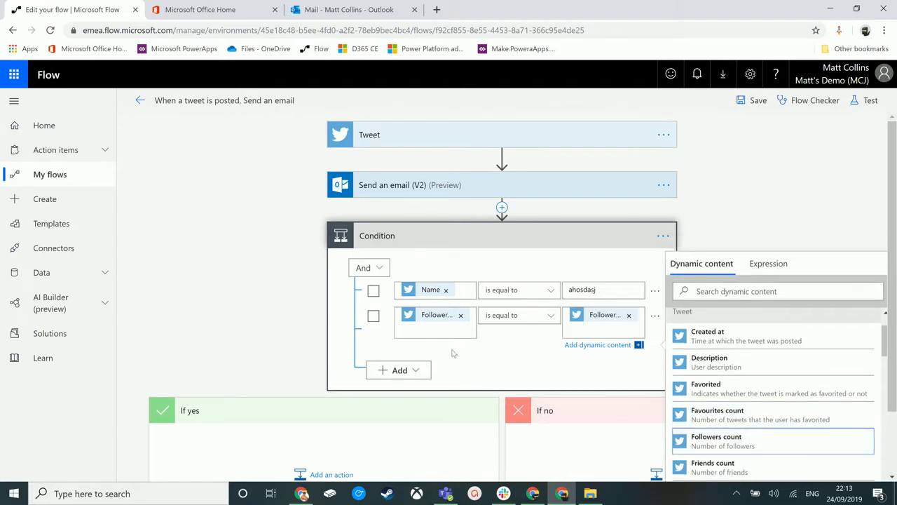
click(551, 315)
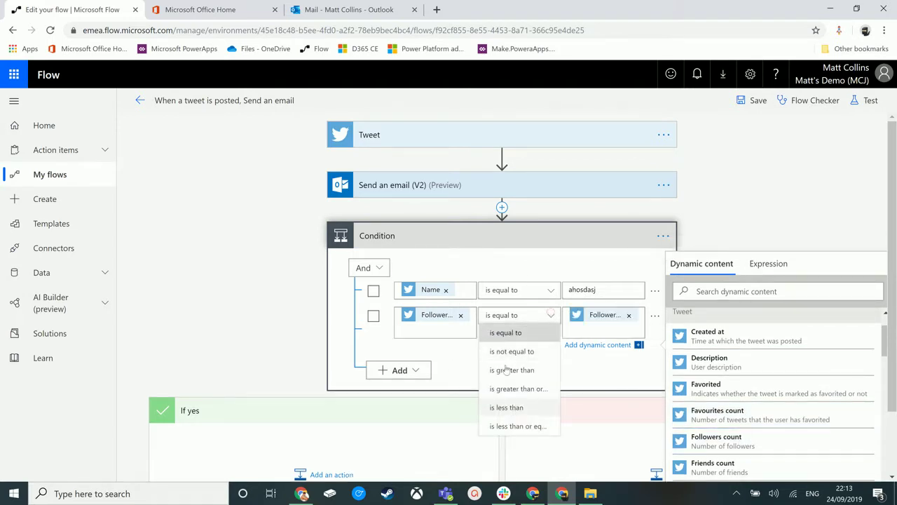
click(640, 387)
click(639, 386)
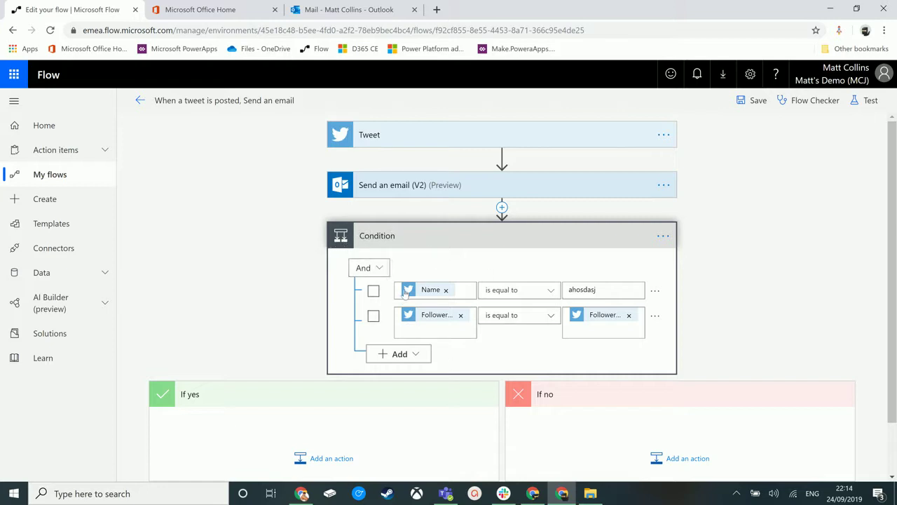
Switch the condition's outer operator to Or and add a nested group below the two rows
click(373, 291)
click(373, 291)
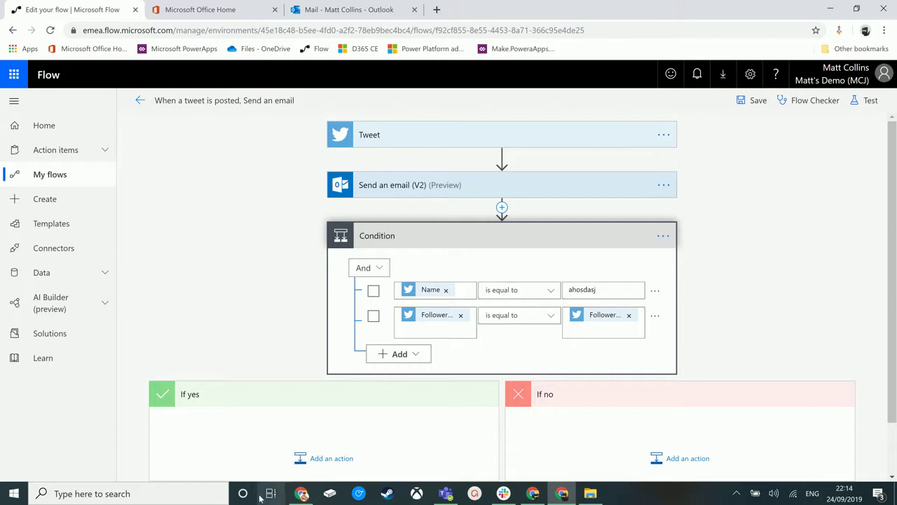
click(381, 270)
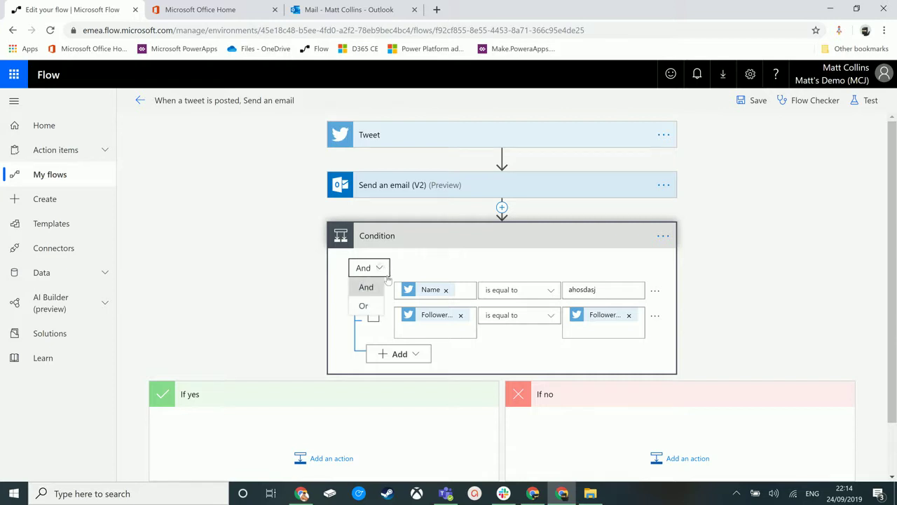
click(369, 304)
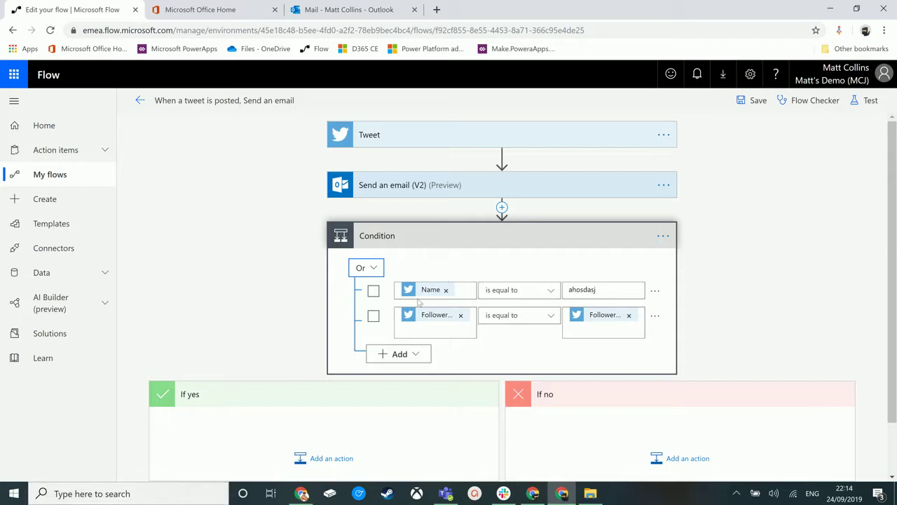
click(421, 356)
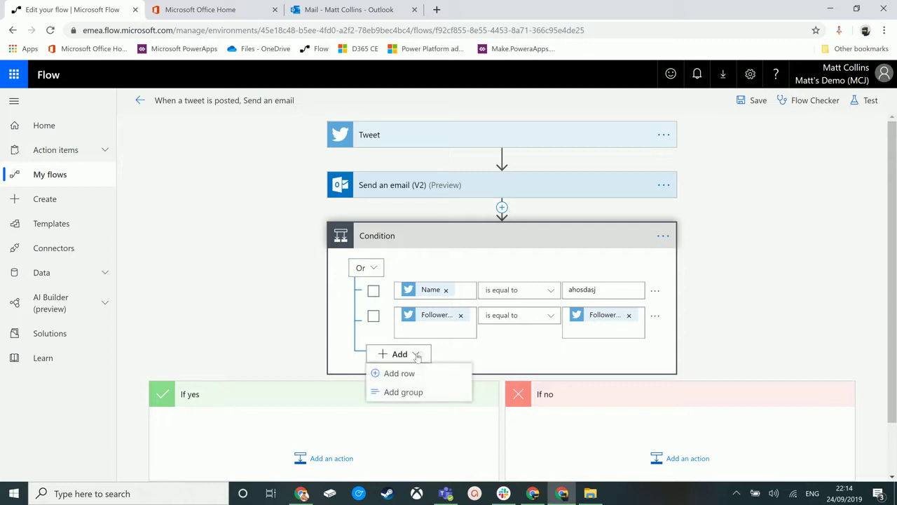
click(421, 397)
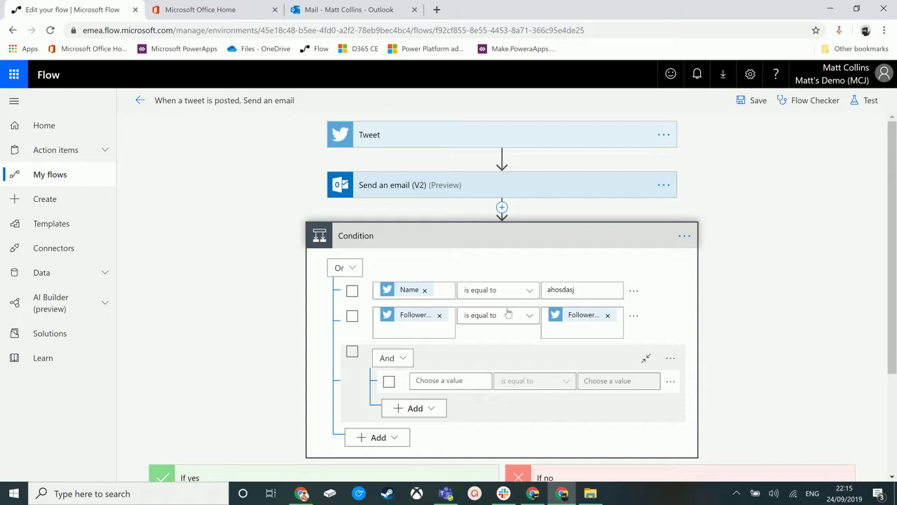
Set the condition's outer operator to And and the nested group's operator to Or
click(356, 271)
click(344, 289)
click(390, 358)
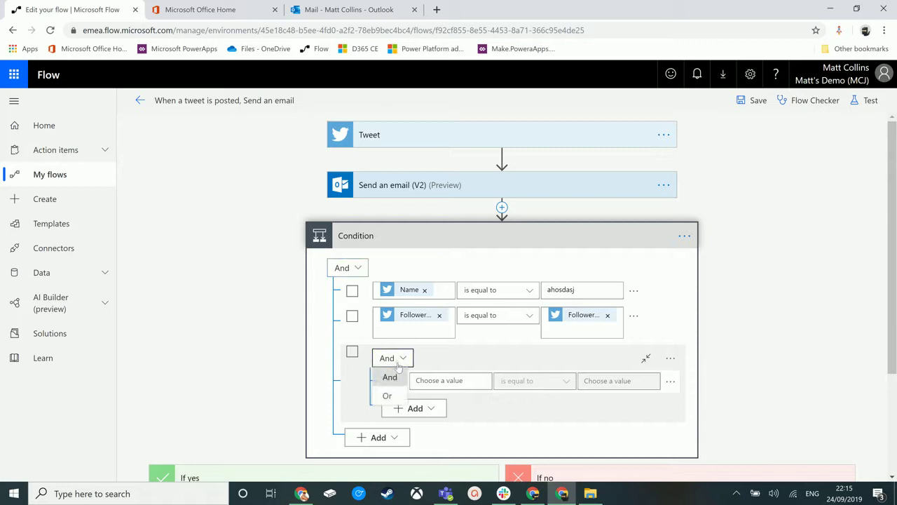
click(385, 394)
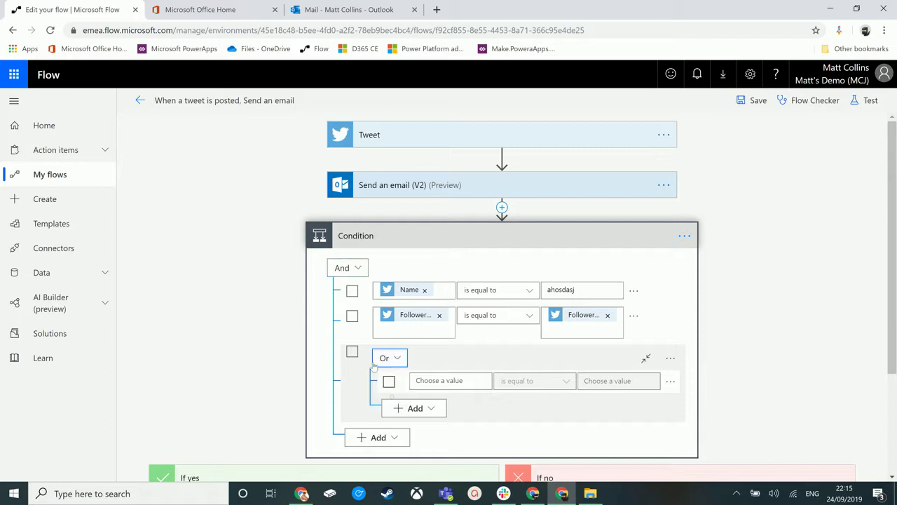
Add a second comparison row inside the nested Or group
click(430, 380)
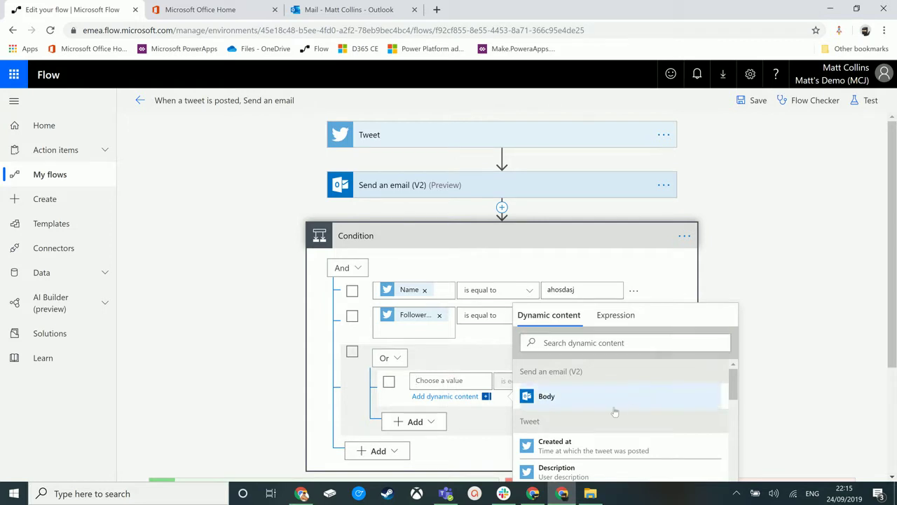
click(421, 424)
click(430, 409)
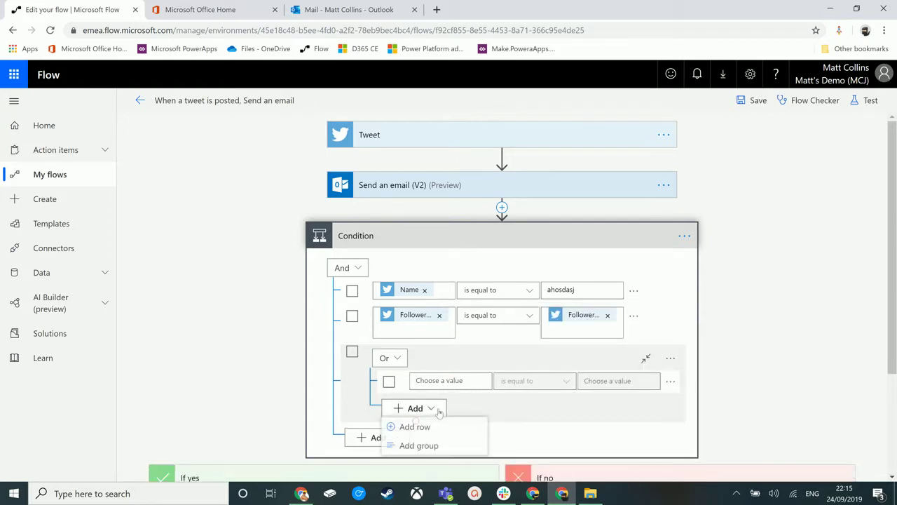
click(427, 425)
Set the first value of the nested group's first row to the tweet's Created at dynamic content
click(474, 381)
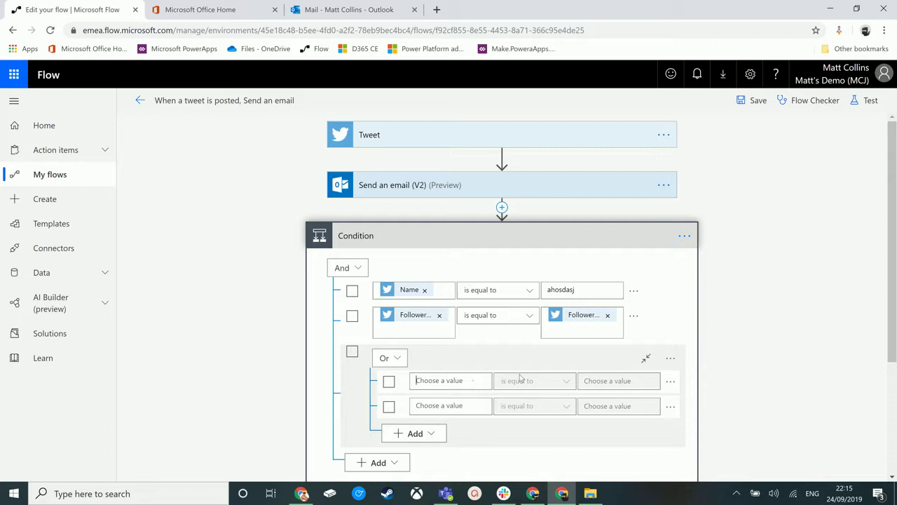
scroll(598, 388, down, 2)
click(598, 388)
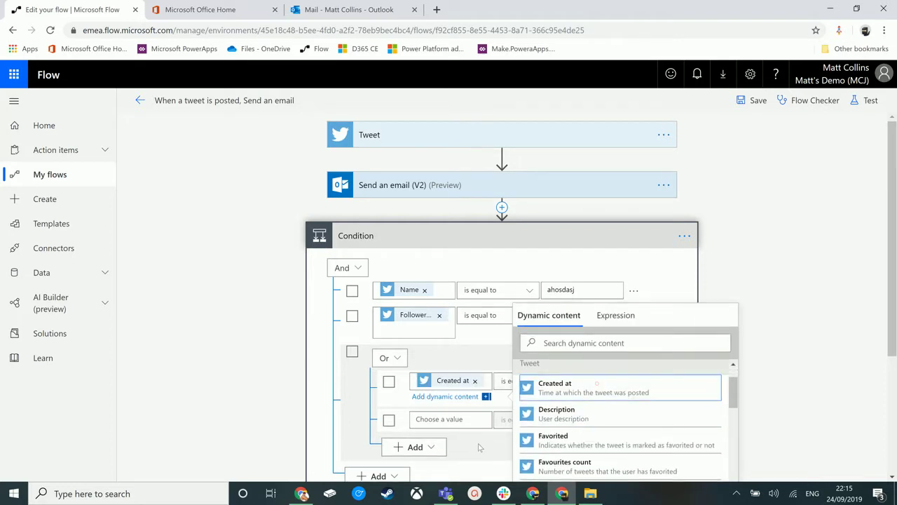
click(572, 382)
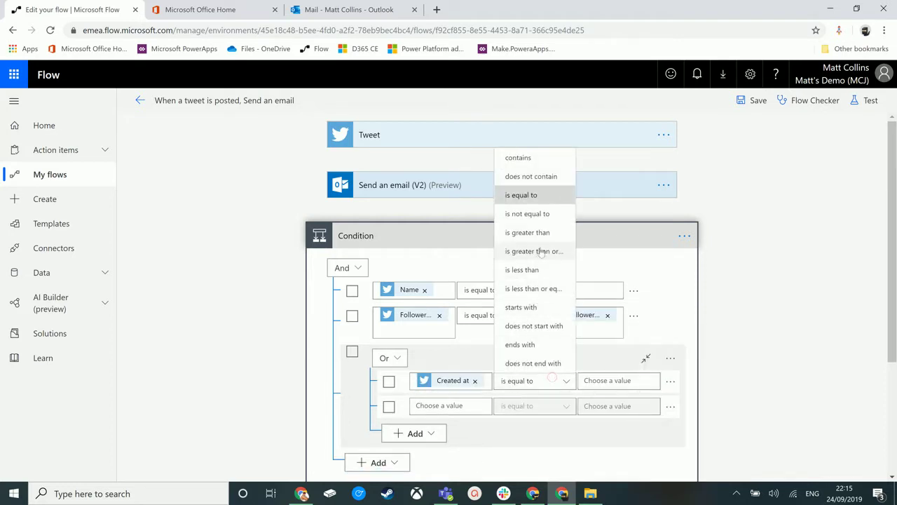
click(627, 381)
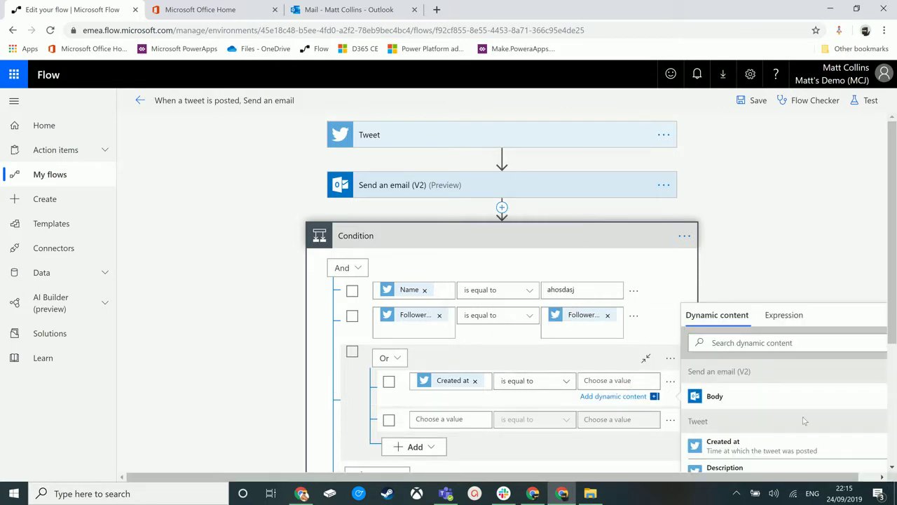
Set the first value of the nested group's second row to the tweet's Favorited dynamic content
click(433, 420)
scroll(634, 438, down, 2)
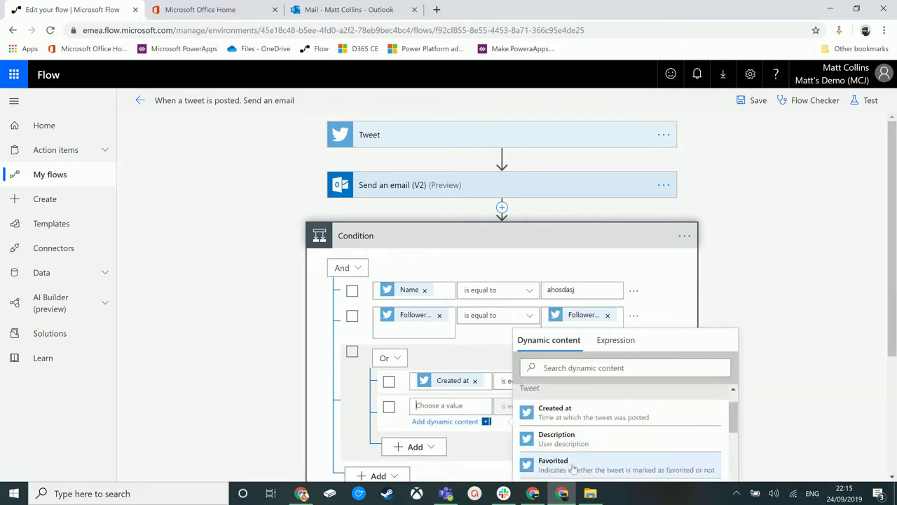
click(588, 464)
click(802, 357)
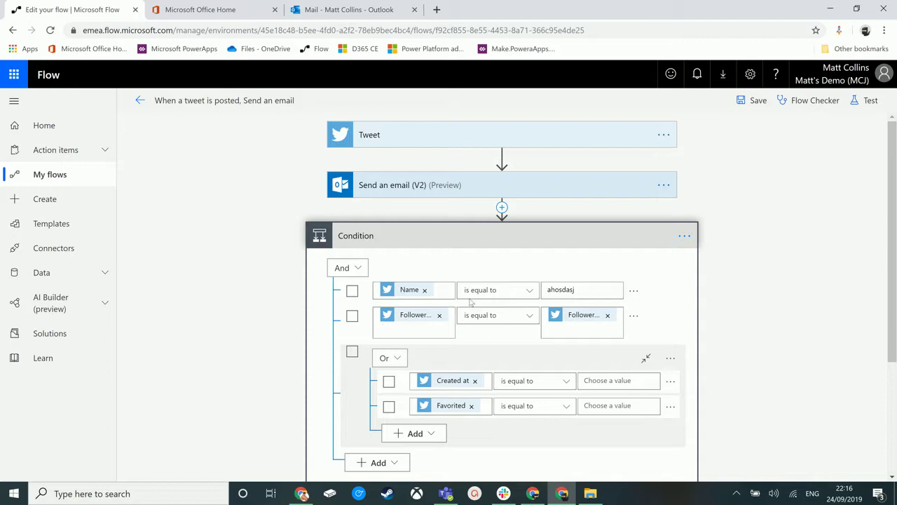
Change the condition's outer operator from And to Or
click(353, 273)
click(355, 314)
scroll(508, 340, down, 1)
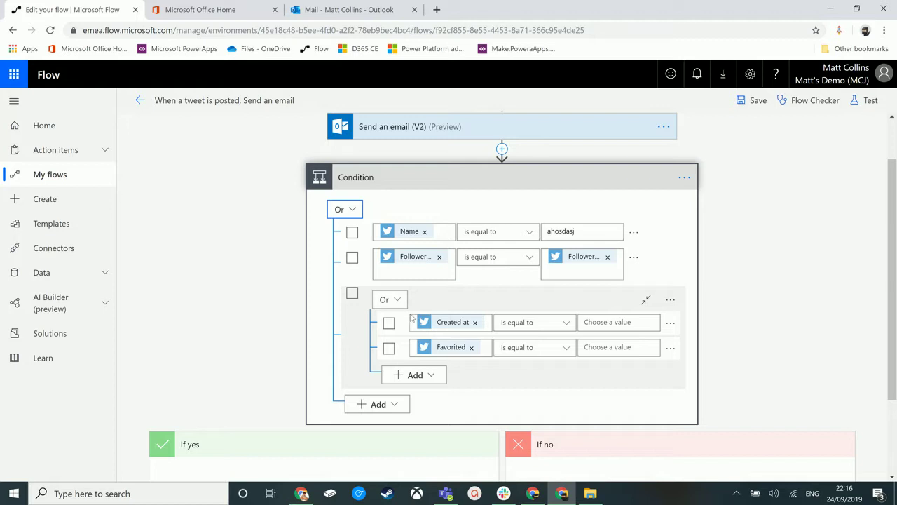
scroll(413, 319, down, 2)
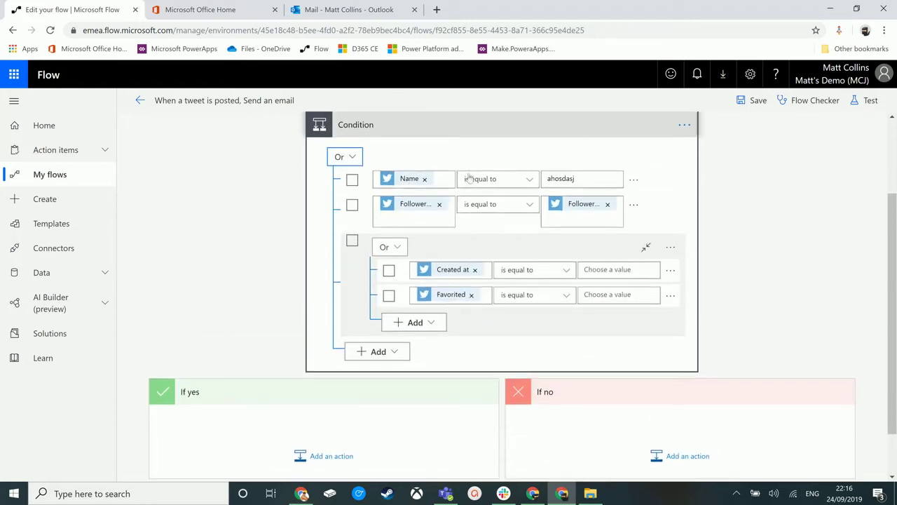